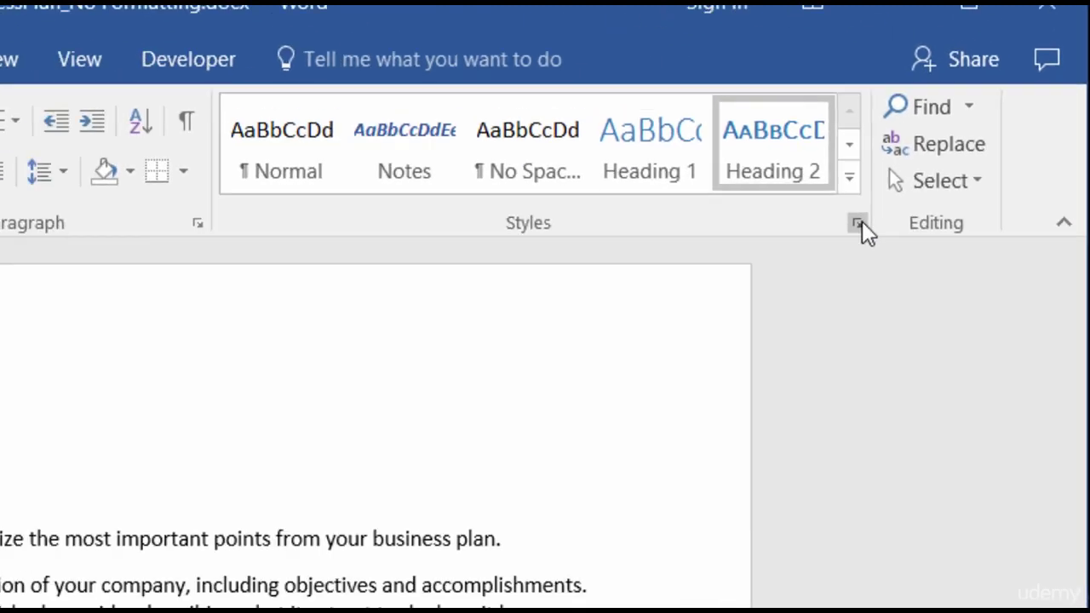
Step: Open the Styles pane and its Manage Styles dialog on the Restrict tab
left_click(811, 304)
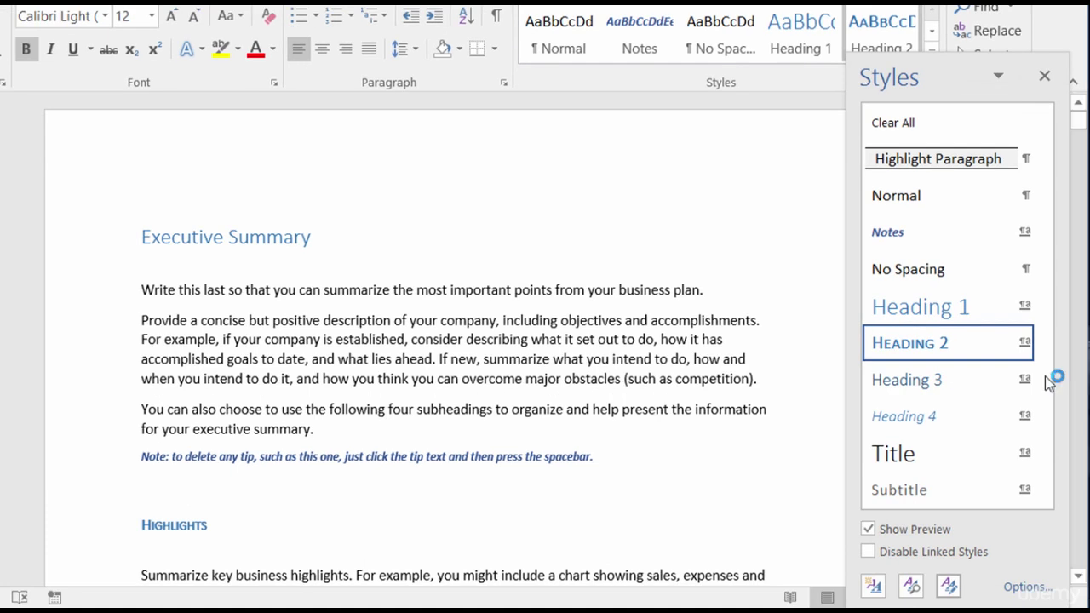
left_click(950, 586)
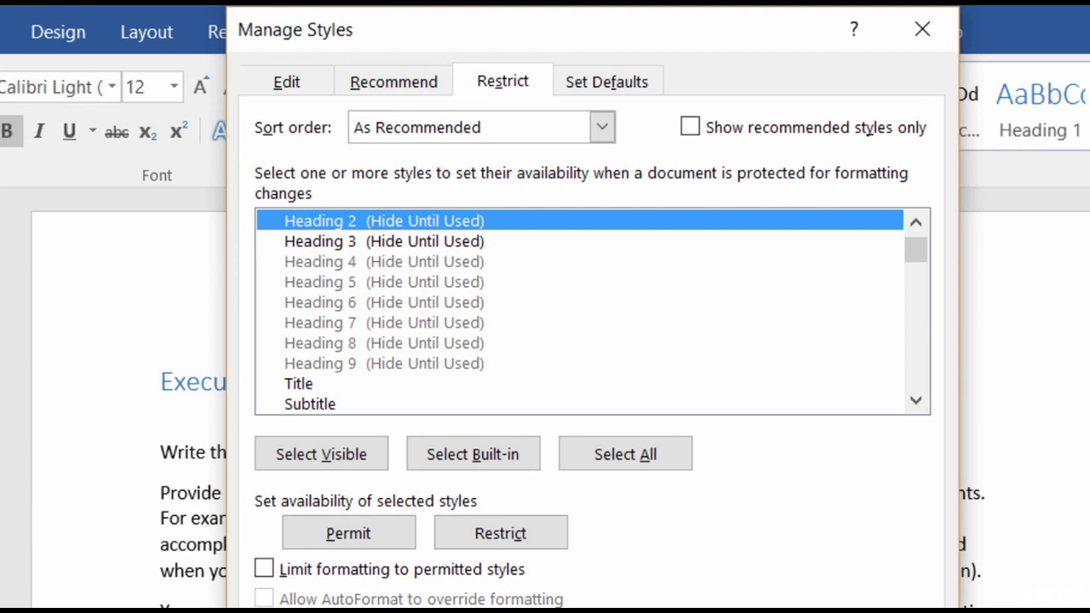
Step: Scroll the Restrict list to the top and select the Heading 1 style
left_click(916, 223)
left_click(916, 222)
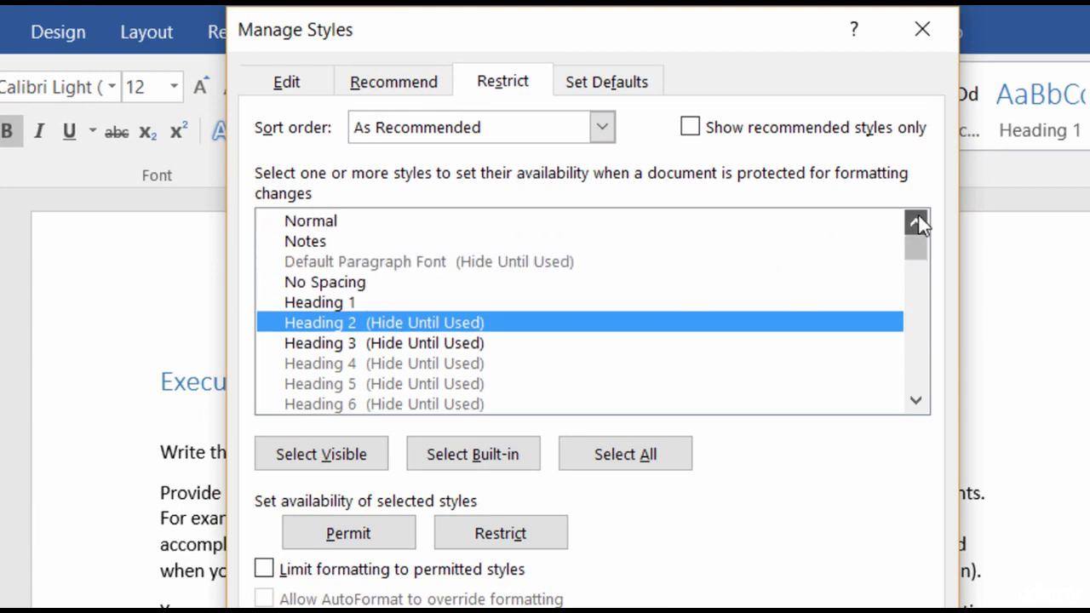
left_click(916, 222)
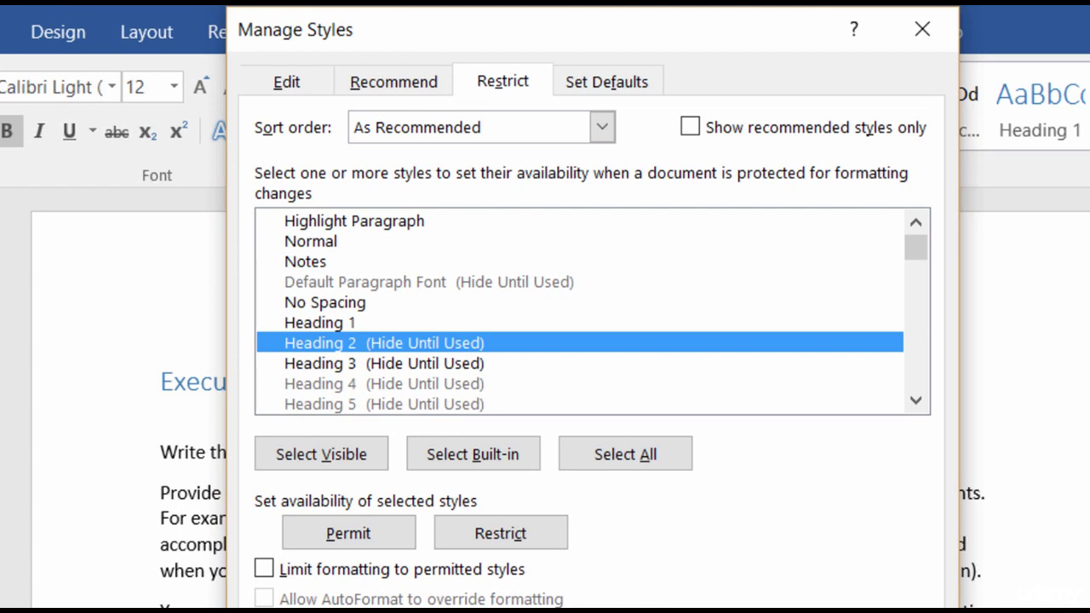
left_click(519, 303)
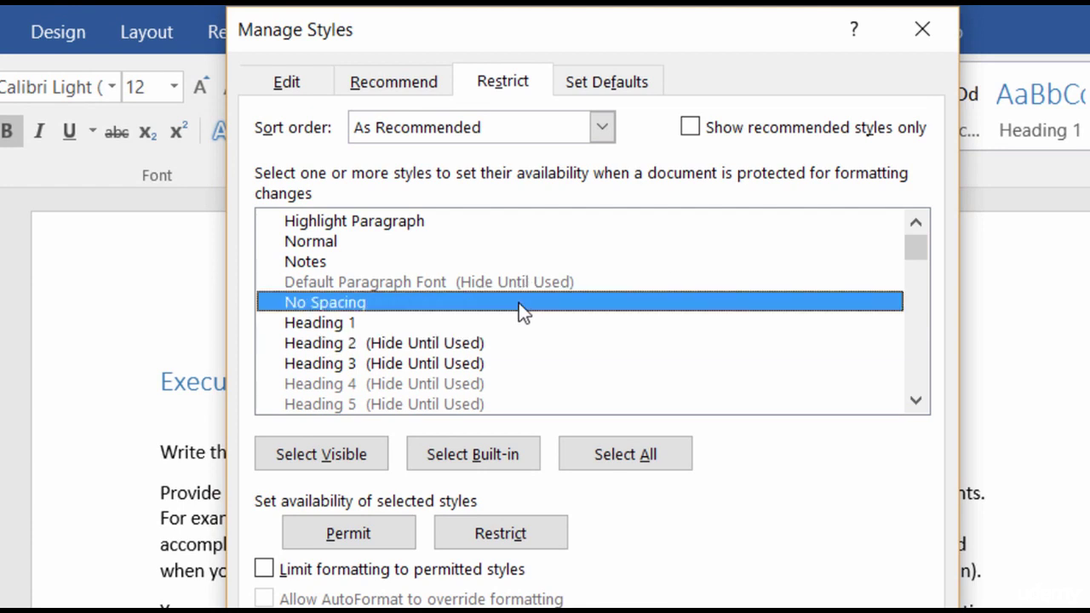
left_click(523, 325)
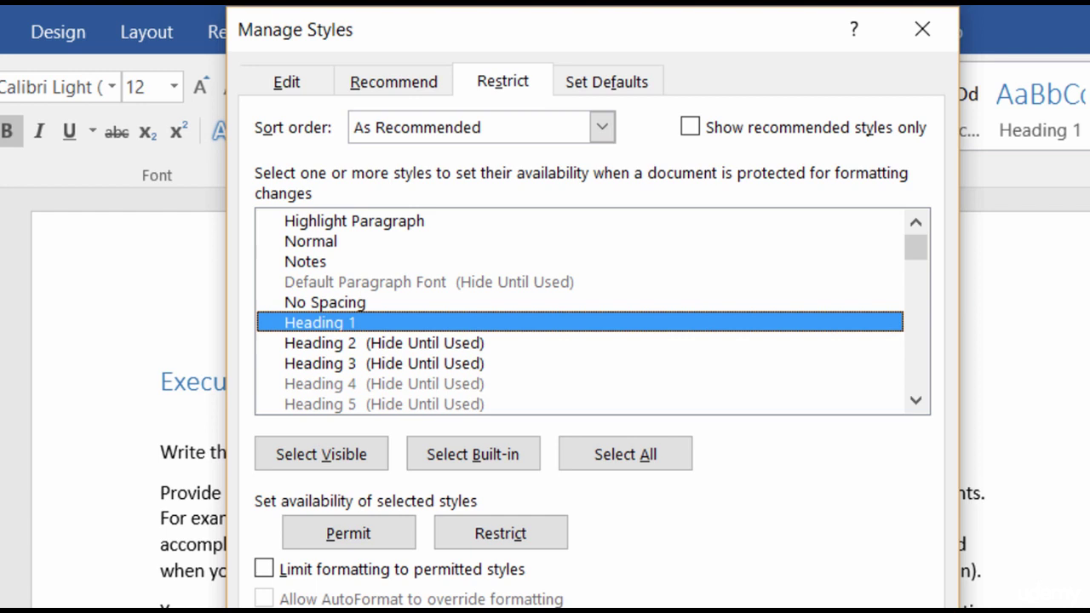
left_click(601, 129)
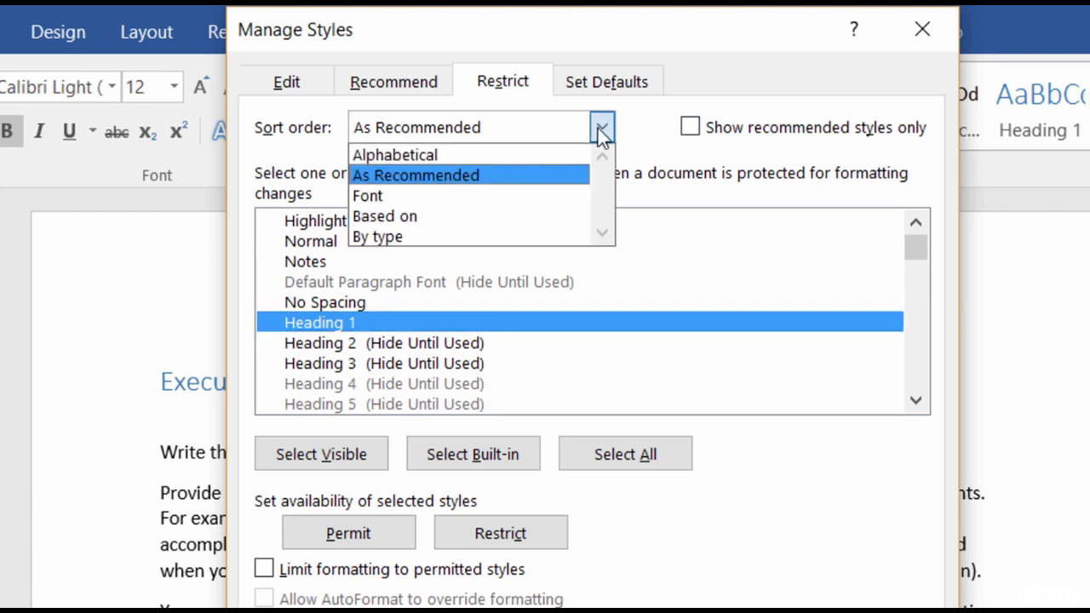
left_click(578, 153)
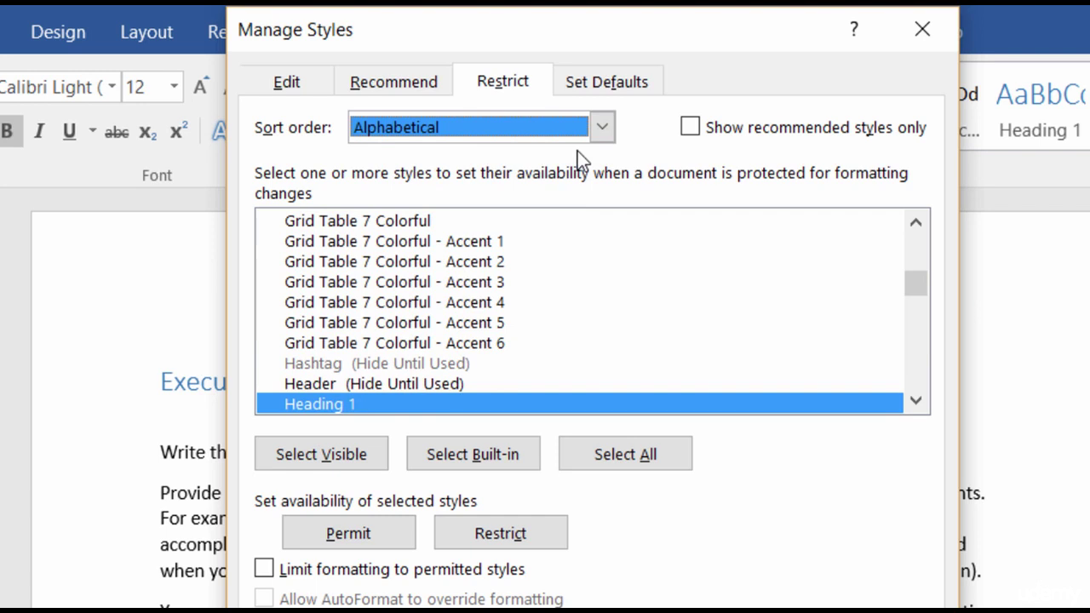
left_click(602, 138)
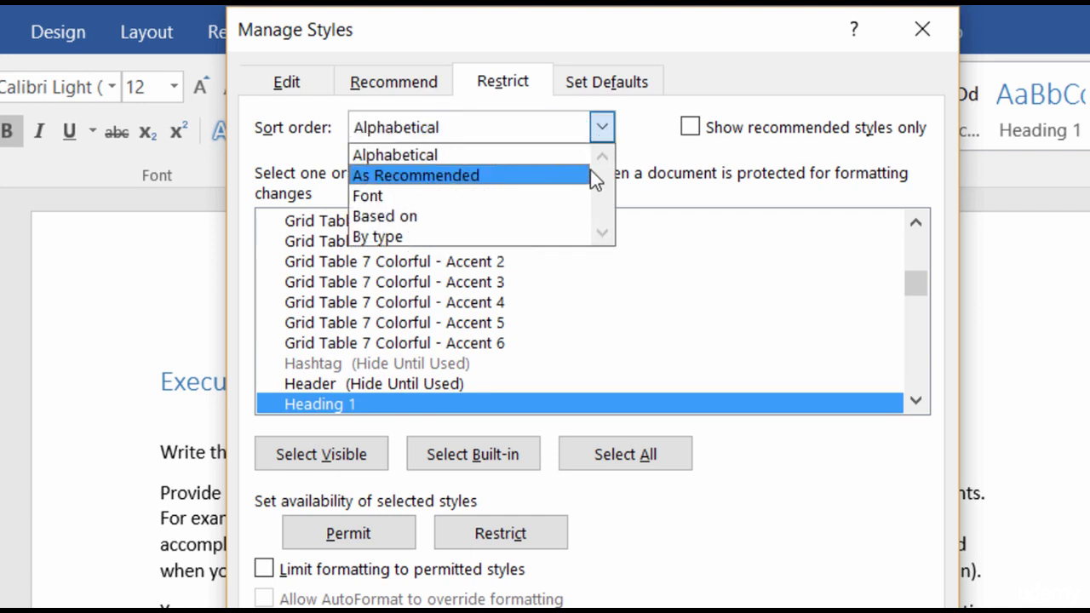
left_click(590, 172)
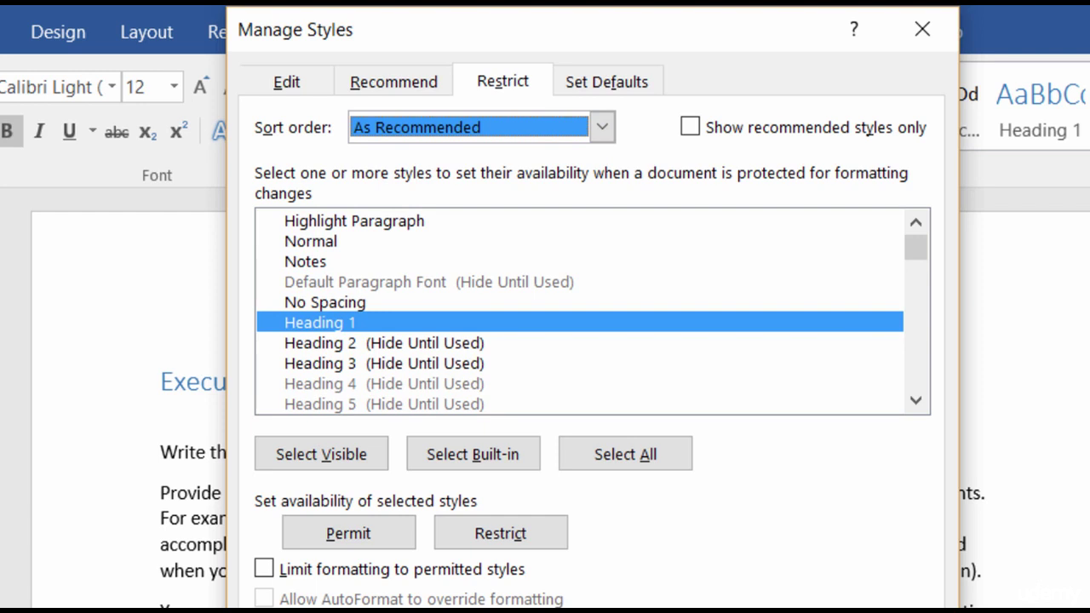
left_click(399, 220, "ctrl")
left_click(404, 258, "ctrl")
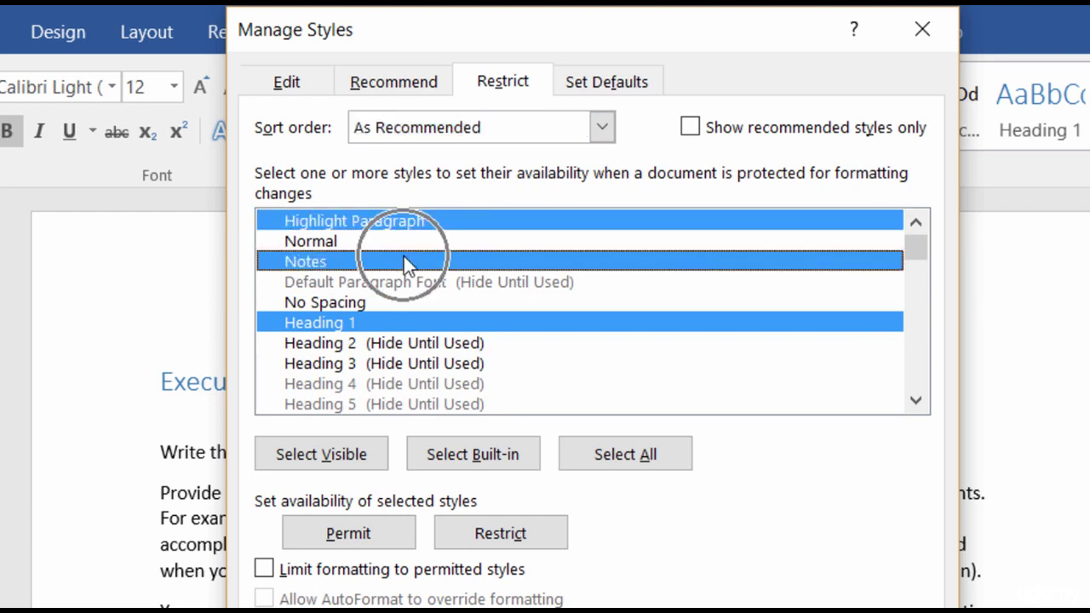
left_click(417, 328)
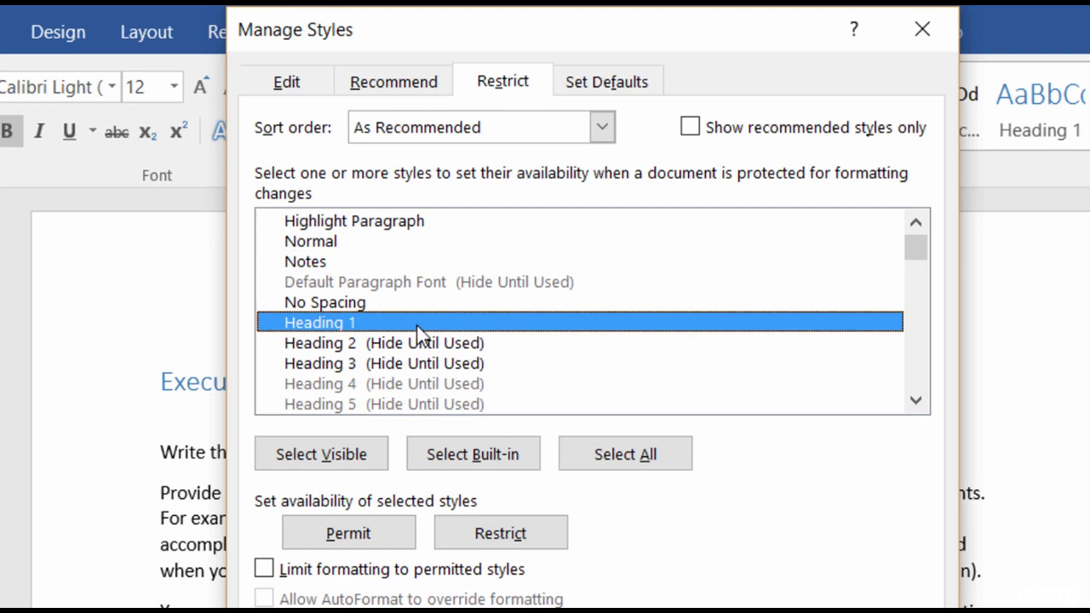
left_click(393, 228, "shift")
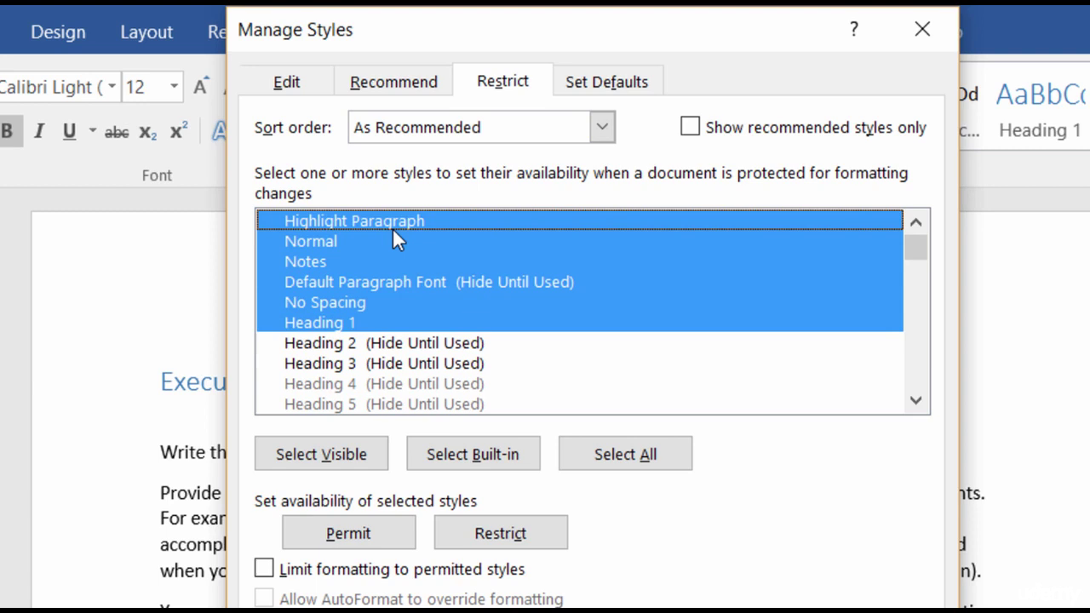
left_click(337, 325)
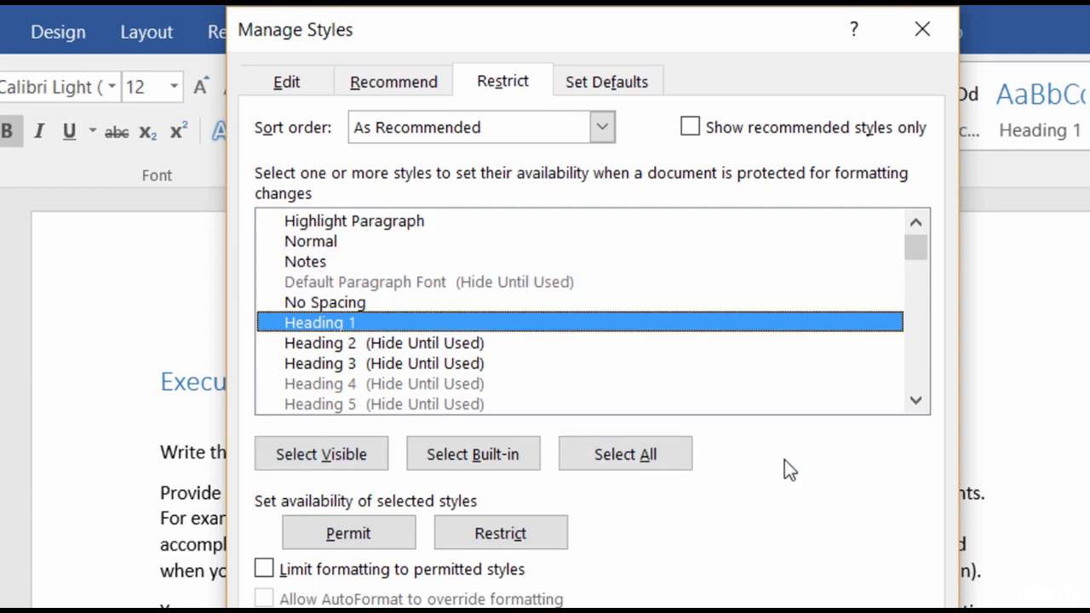
left_click(381, 451)
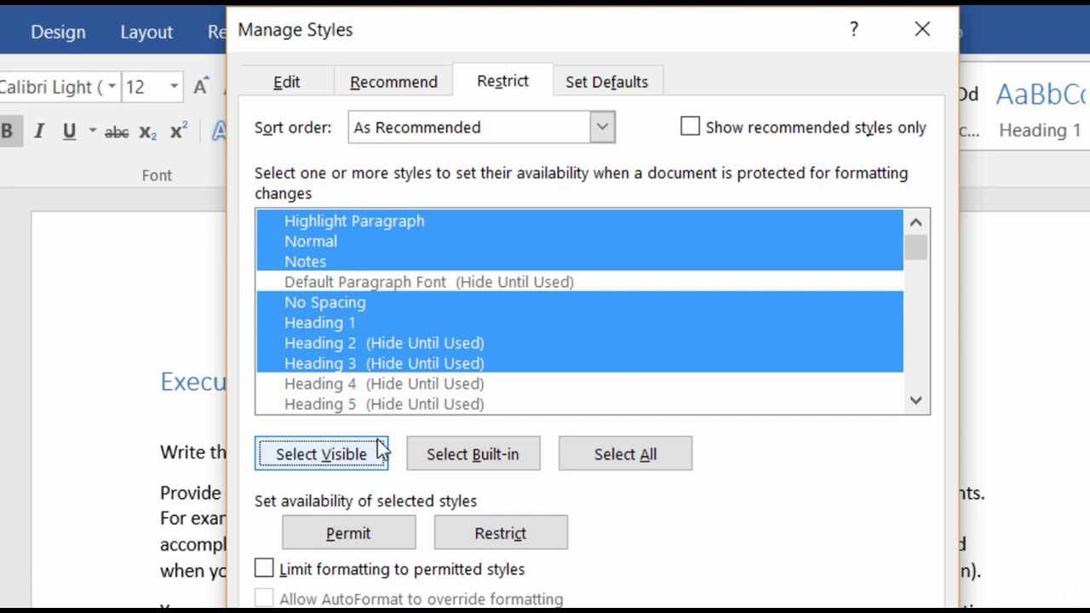
left_click(466, 458)
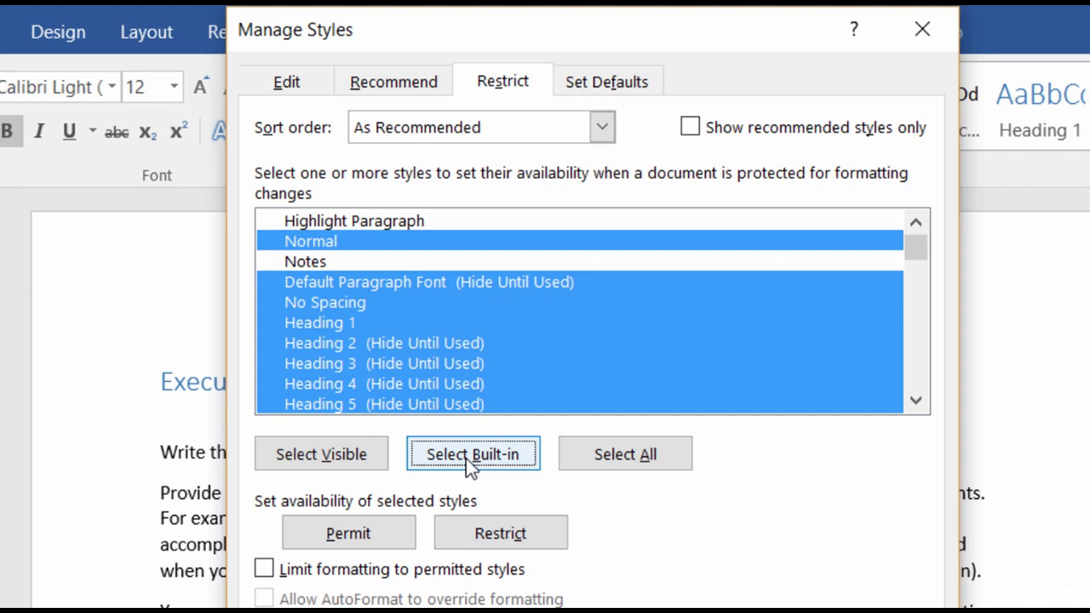
left_click(622, 457)
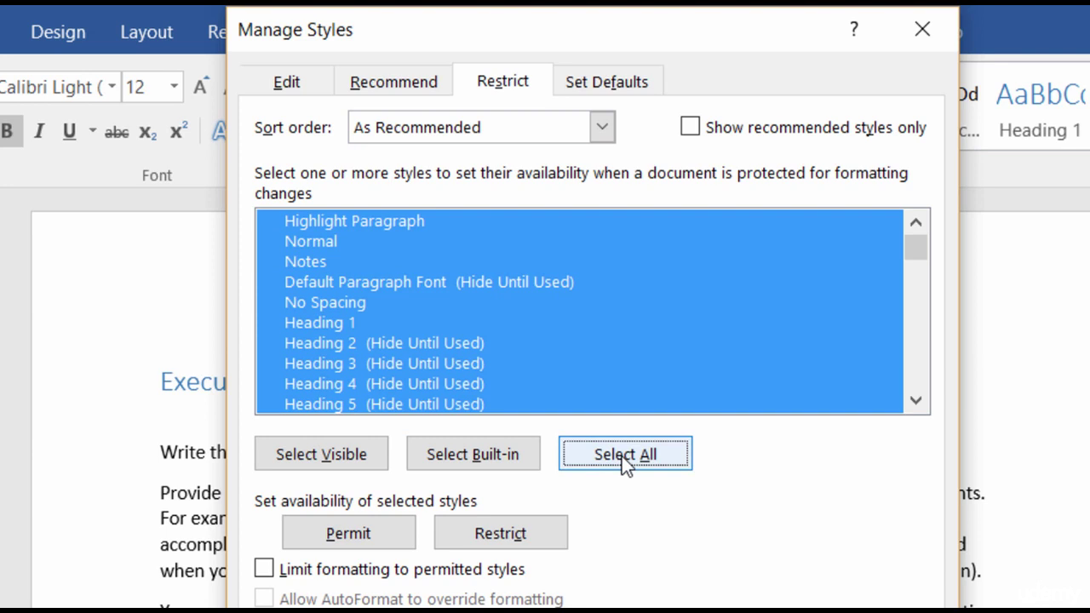
left_click(346, 323)
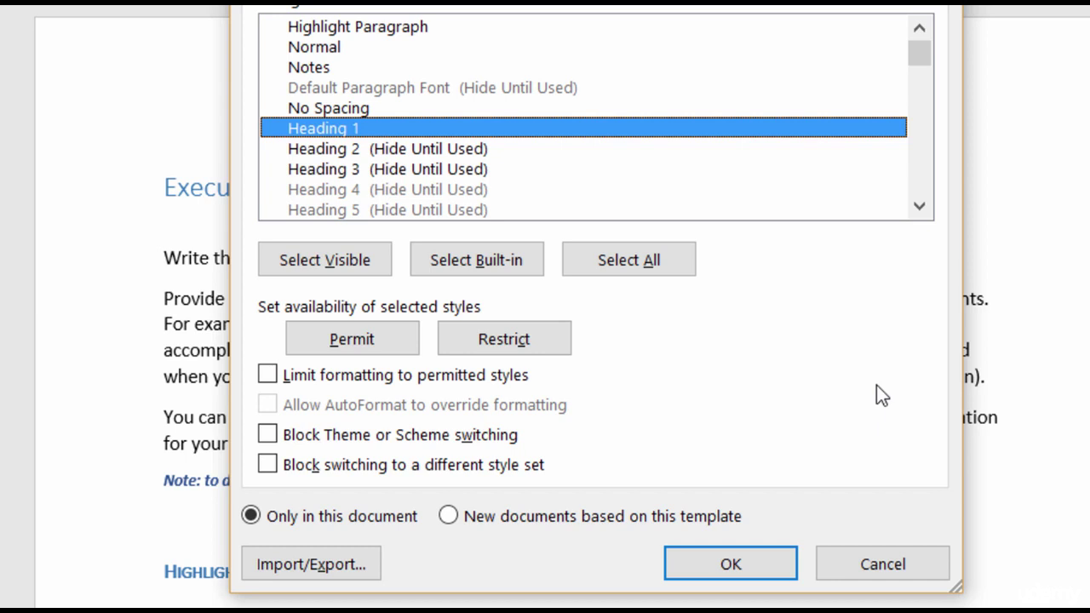
Step: Cancel the style settings, try the Ion theme from Design > Themes, then undo it
left_click(893, 572)
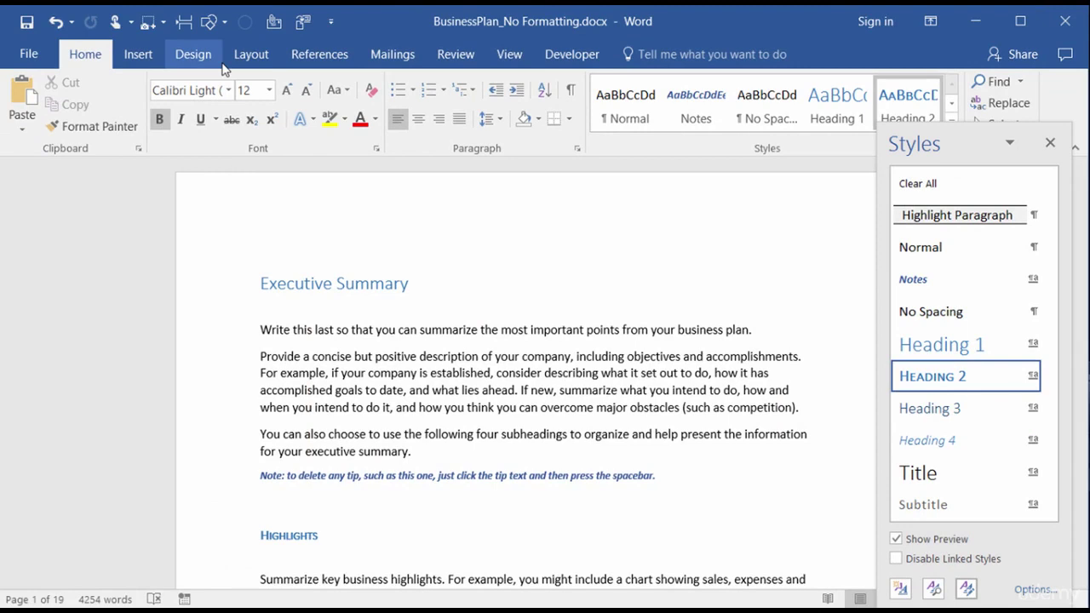
left_click(196, 55)
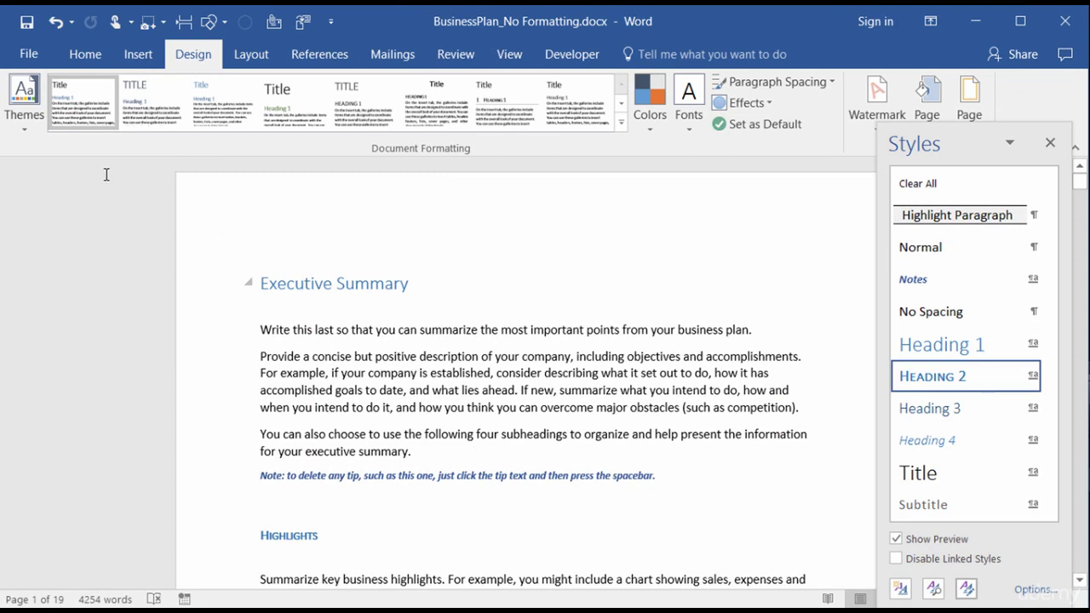
left_click(26, 111)
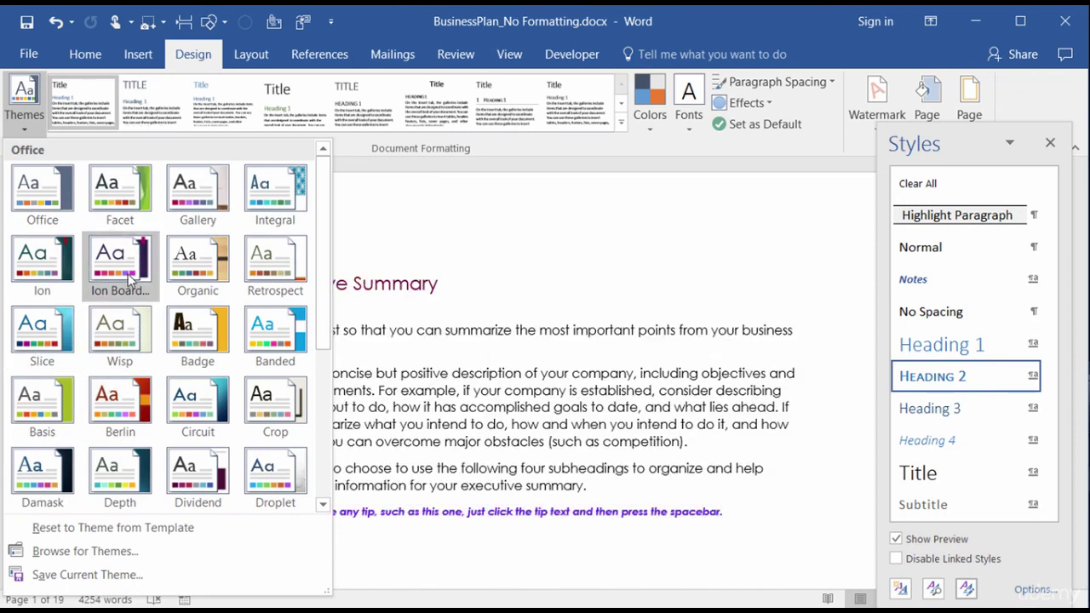
left_click(45, 276)
key("ctrl+z")
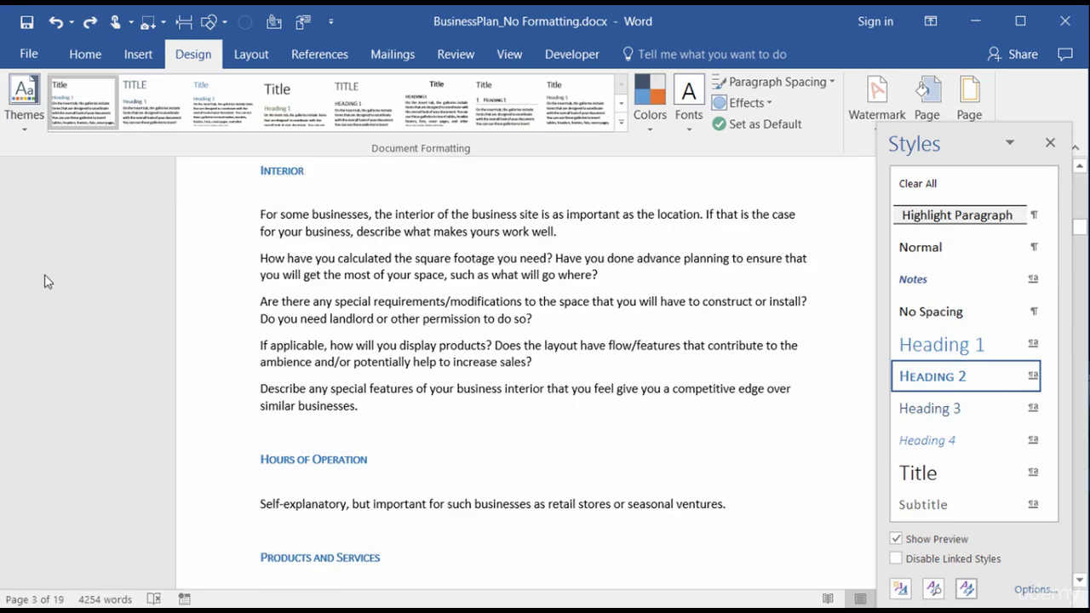
key("ctrl+z")
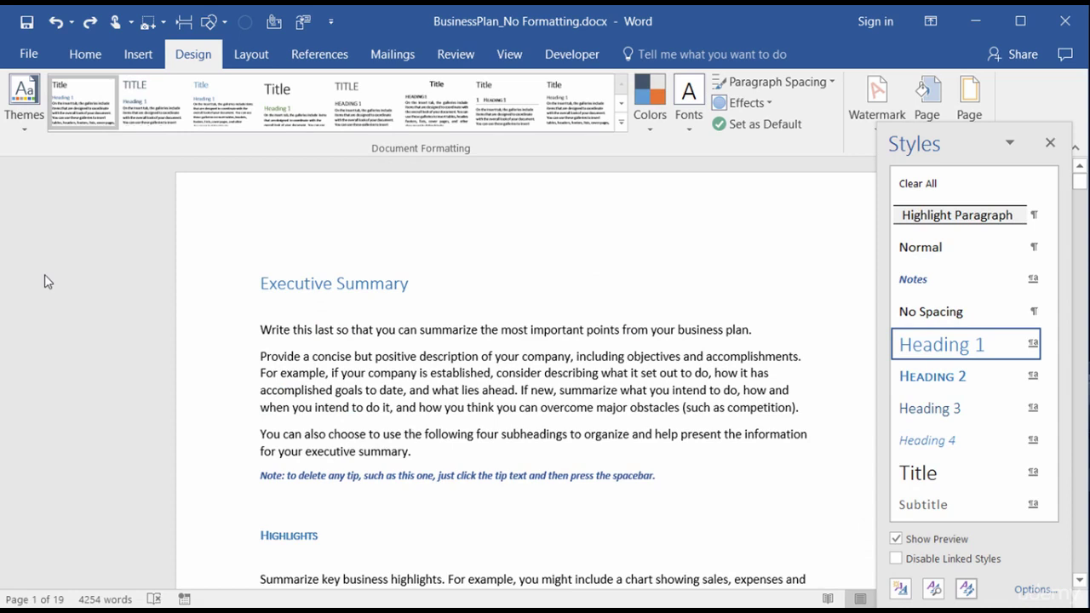
Step: Block theme or scheme switching, limit formatting to permitted styles, and restrict Heading 1
left_click(965, 589)
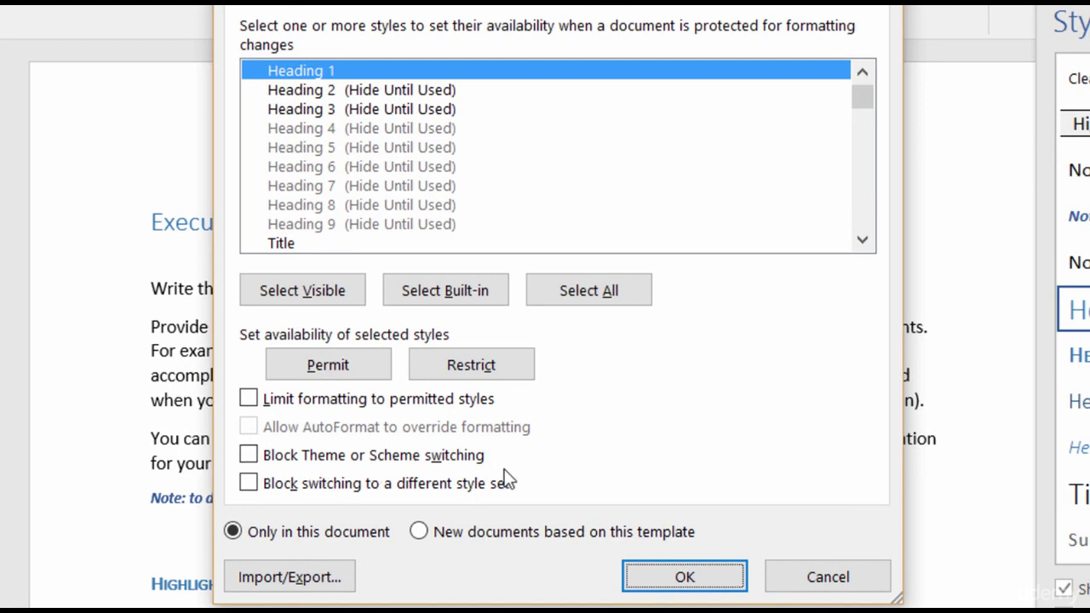
left_click(250, 457)
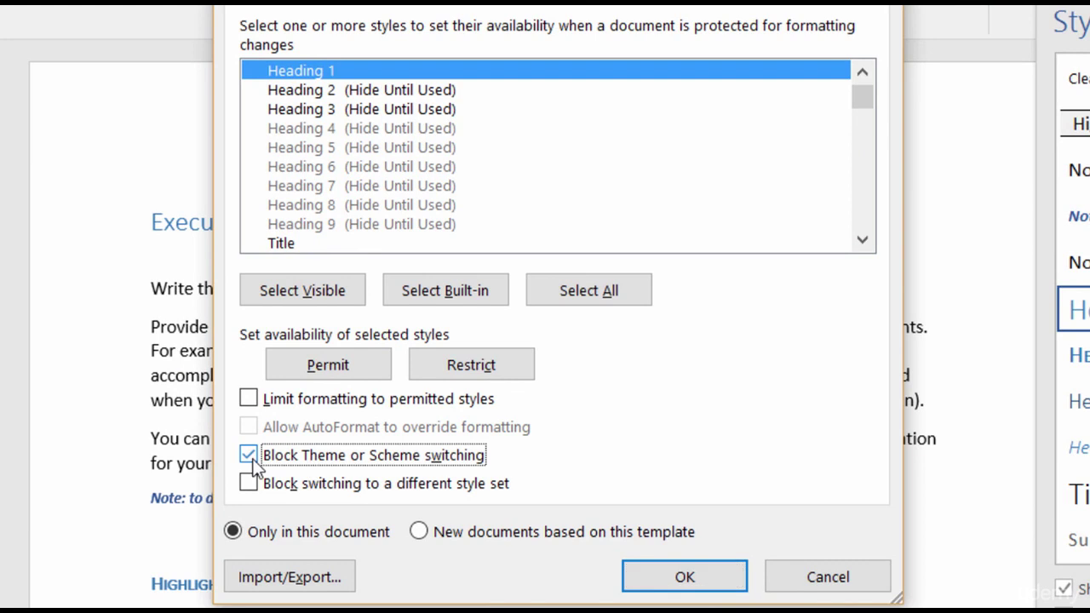
left_click(249, 400)
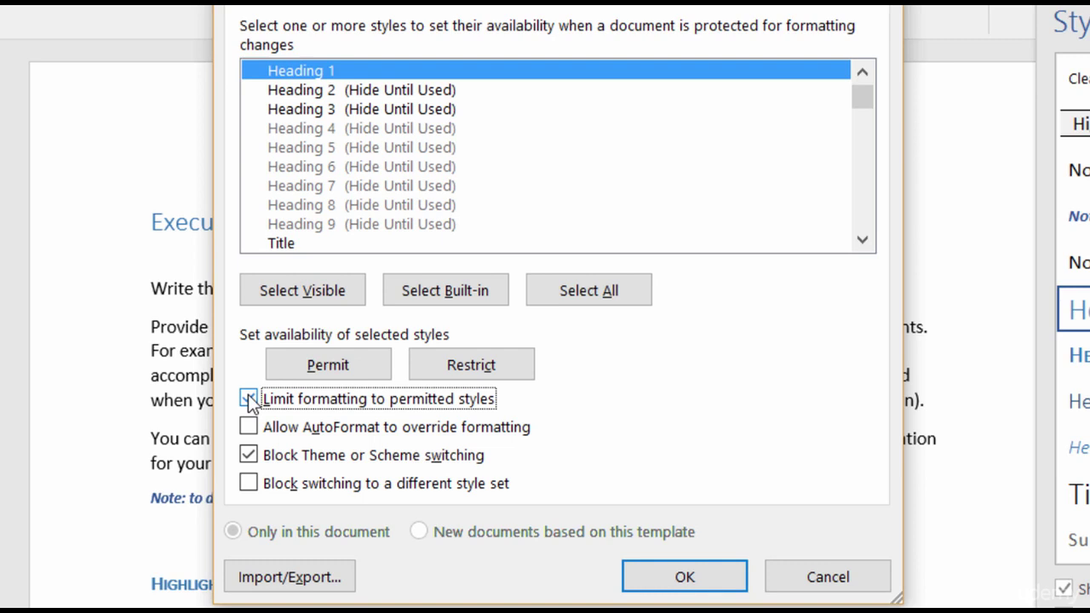
left_click(513, 370)
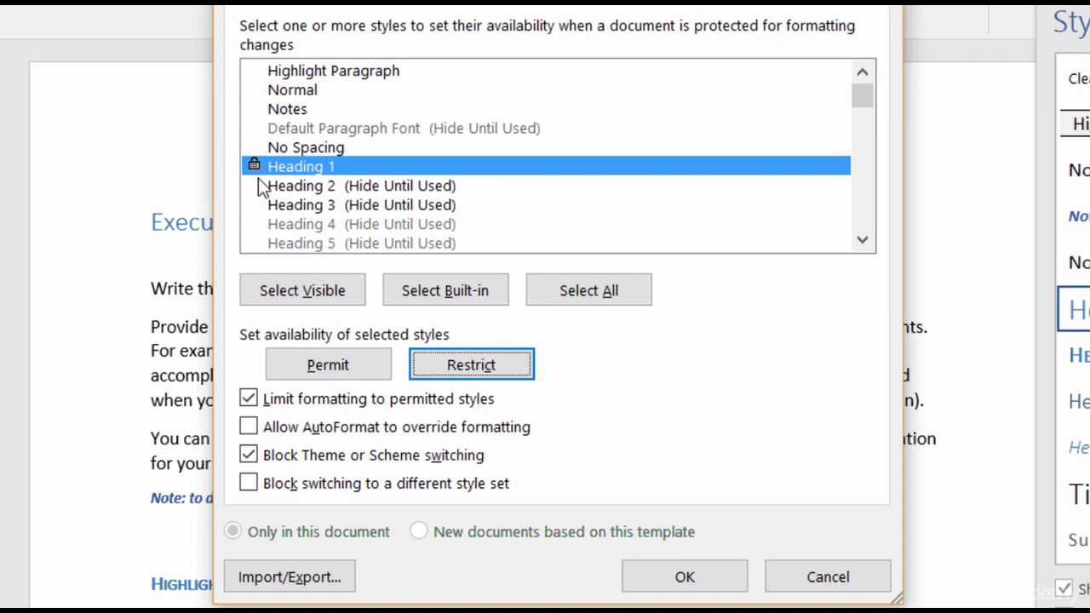
left_click(662, 574)
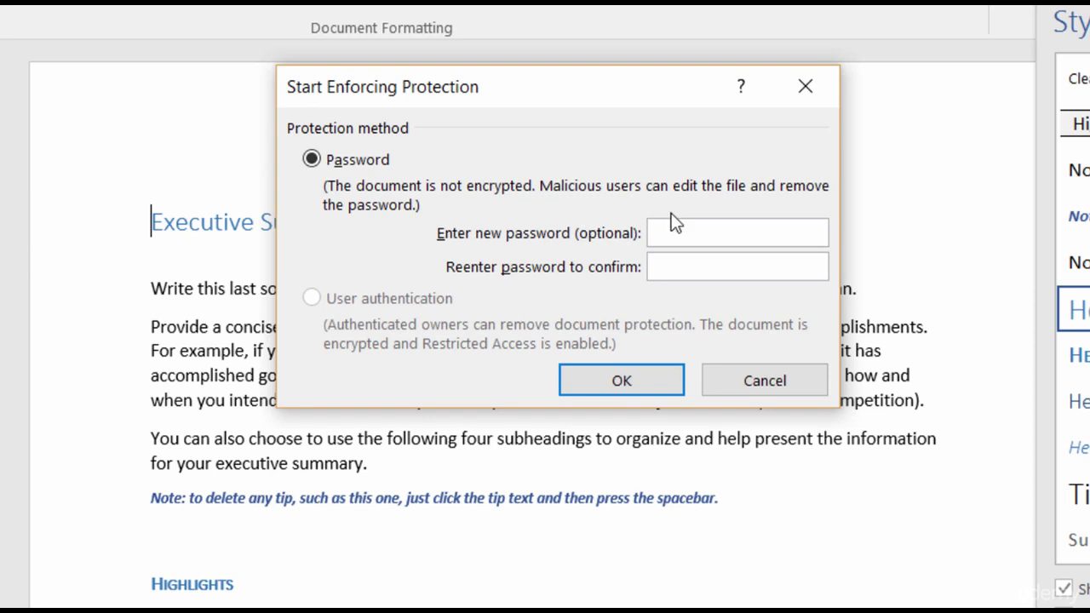
Step: Enter and confirm the protection password to start enforcing formatting protection
left_click(701, 233)
type("••••••••")
left_click(737, 267)
type("••••••••")
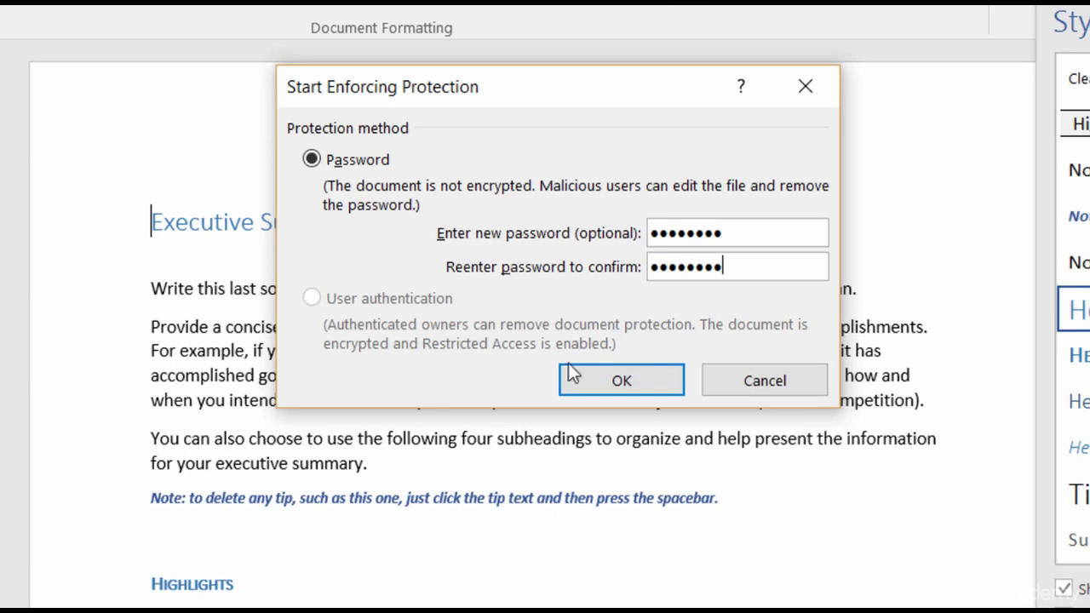
left_click(585, 378)
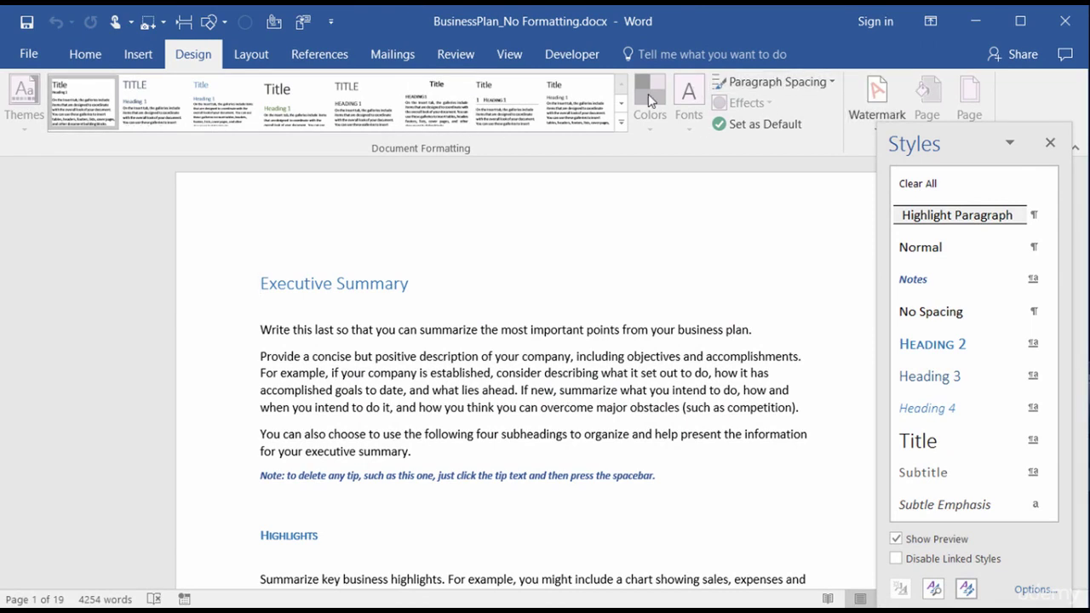
Step: Test applying No Spacing to Executive Summary on the Home tab, then undo it
left_click(84, 53)
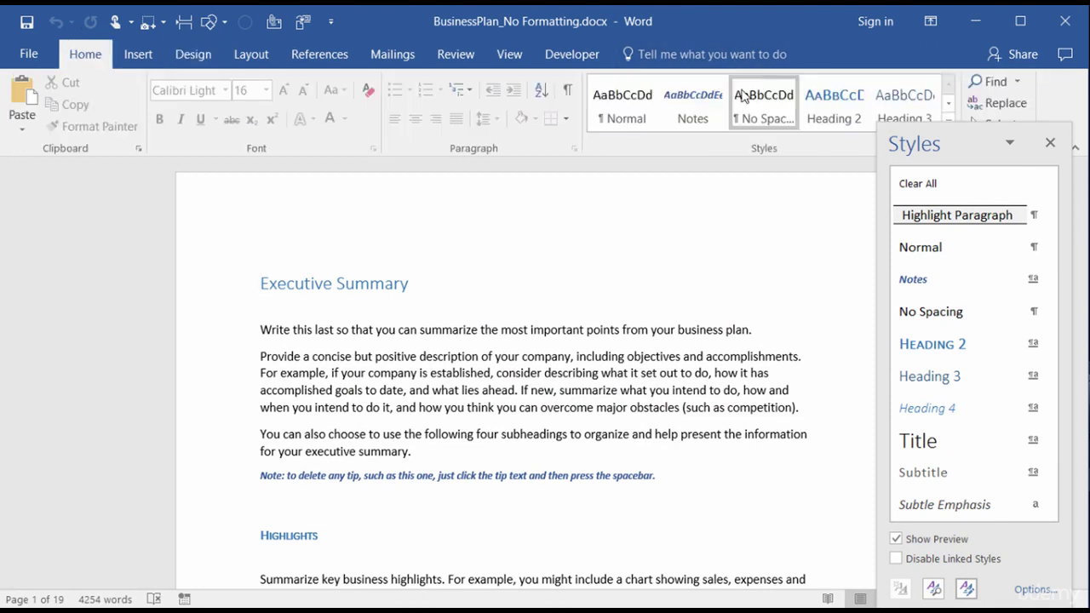
left_click(764, 106)
key("ctrl+z")
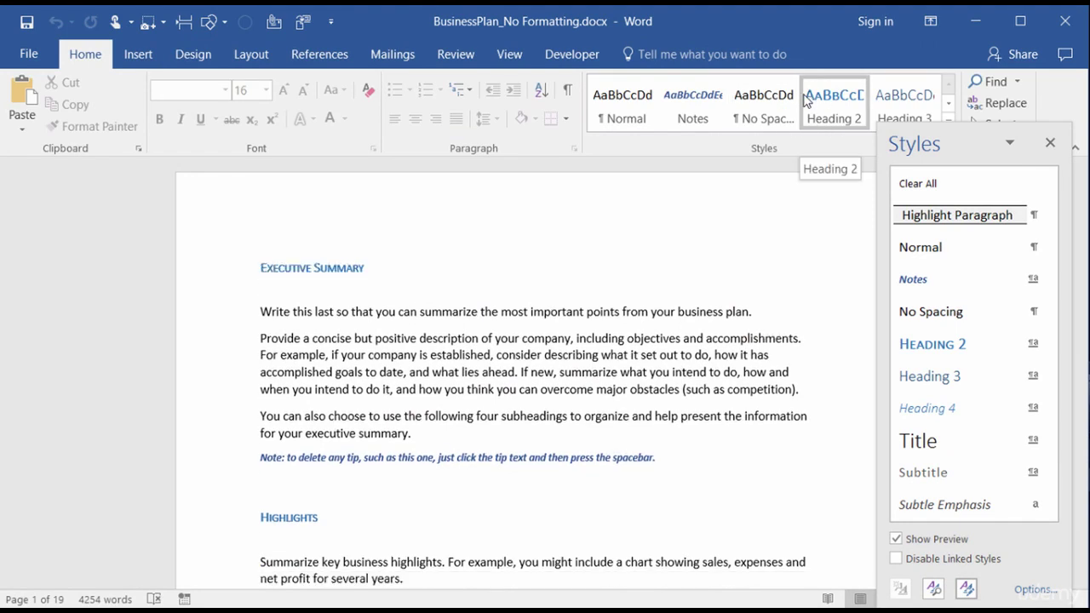
Step: Jump to the Interior section via the Navigation pane and check its heading options
left_click(49, 599)
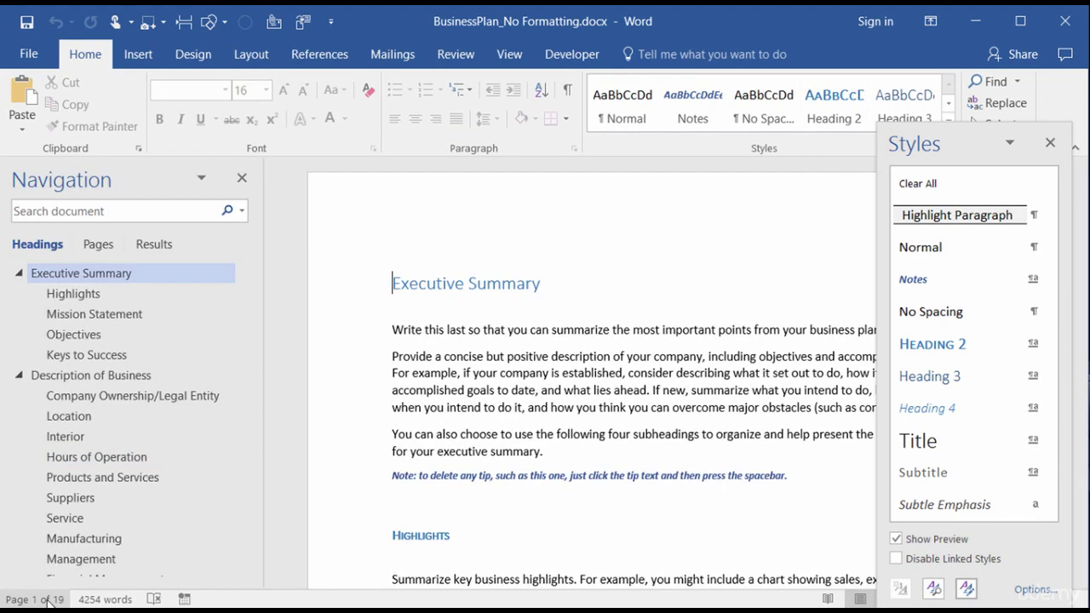
left_click(64, 437)
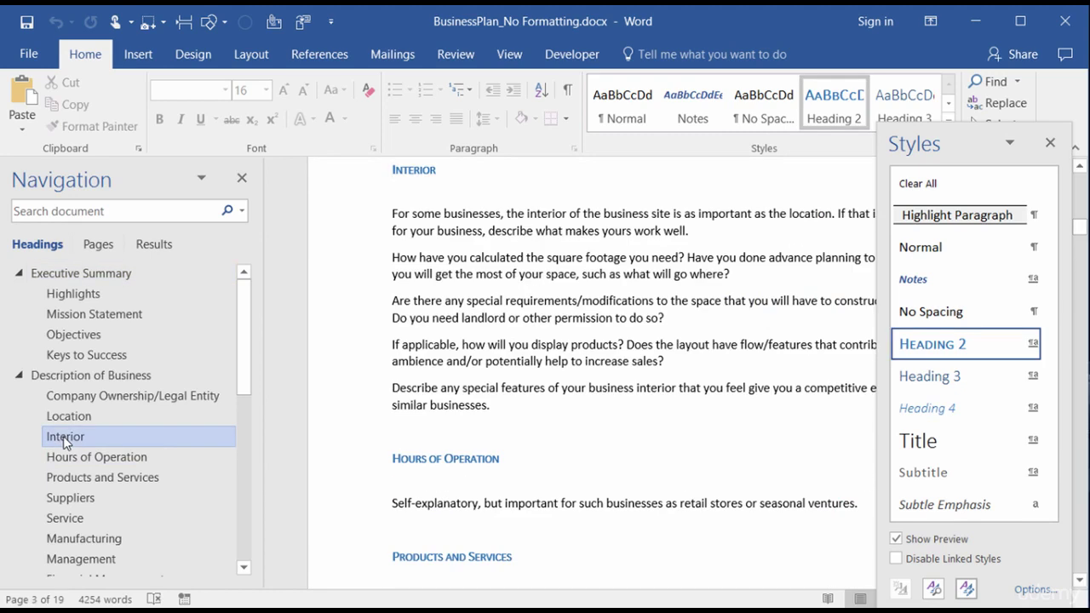
right_click(63, 436)
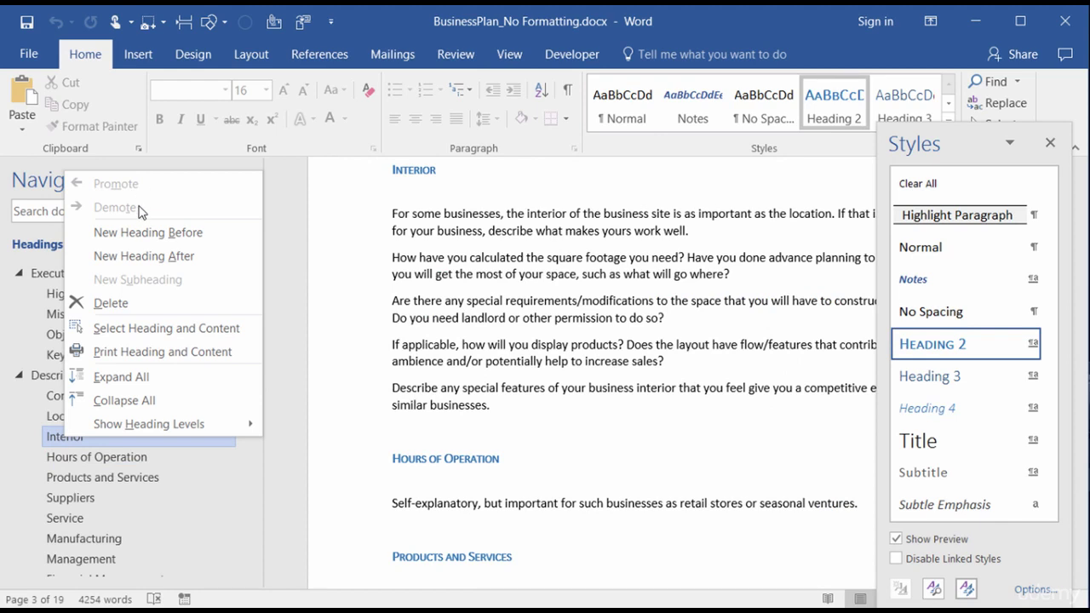
left_click(466, 232)
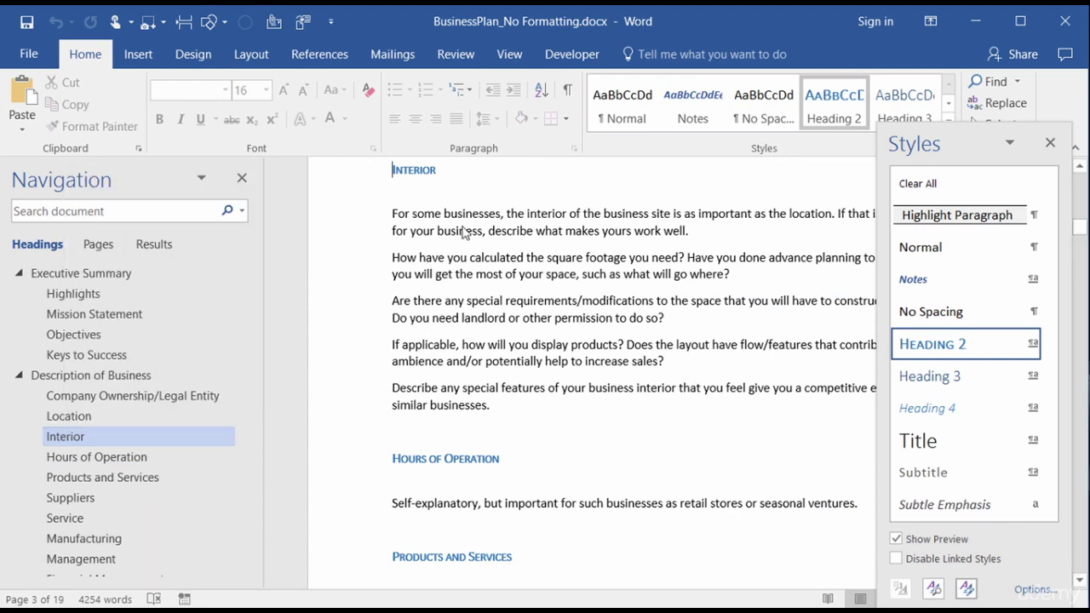
Step: Close the Navigation pane and clear the theme-switching block and permitted-styles limit
left_click(242, 179)
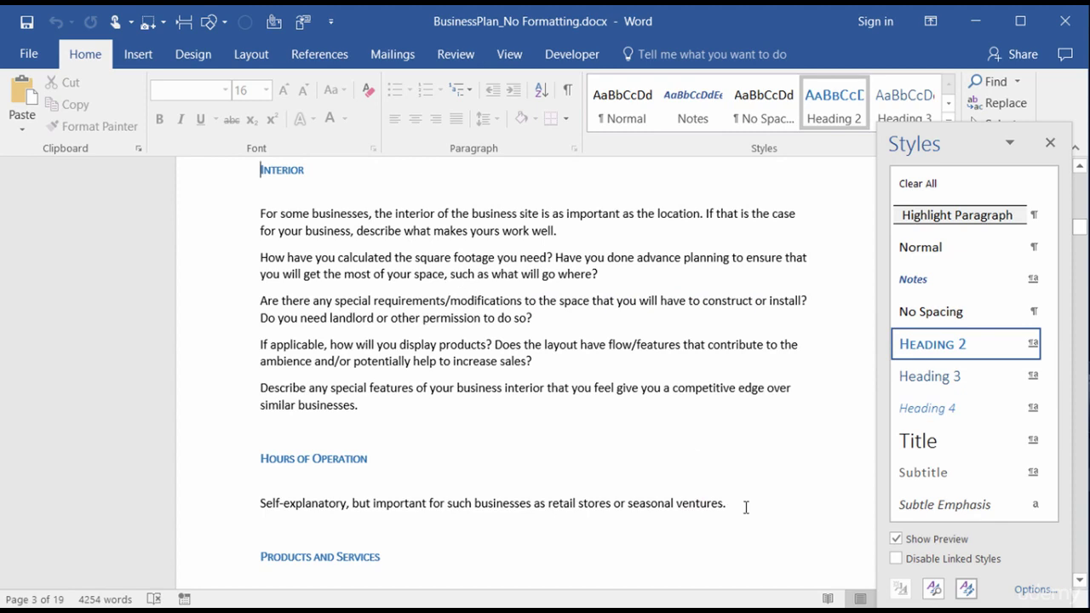
left_click(968, 590)
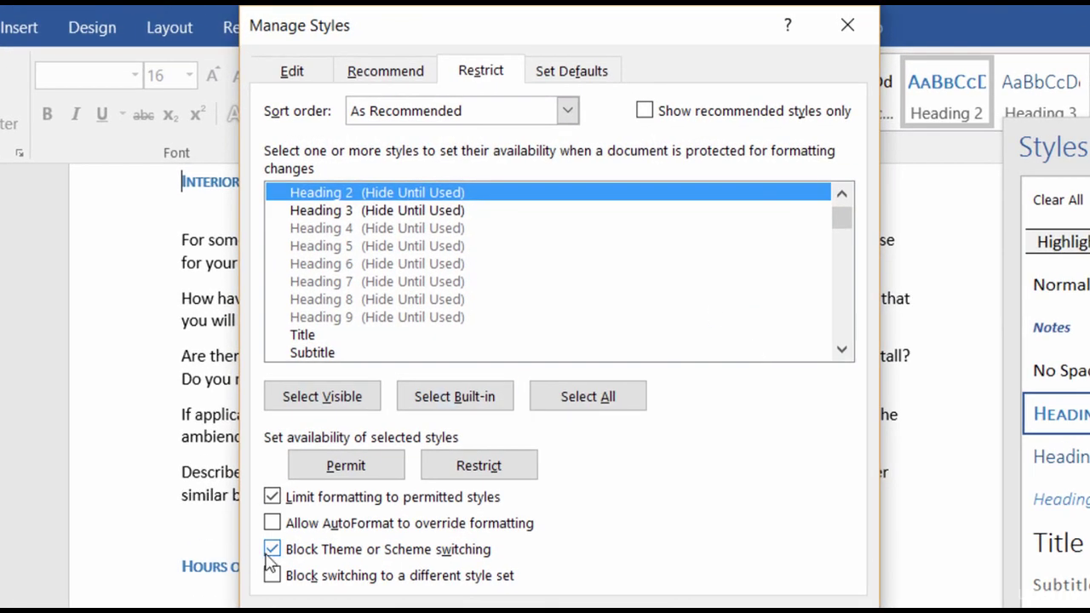
left_click(272, 549)
left_click(271, 496)
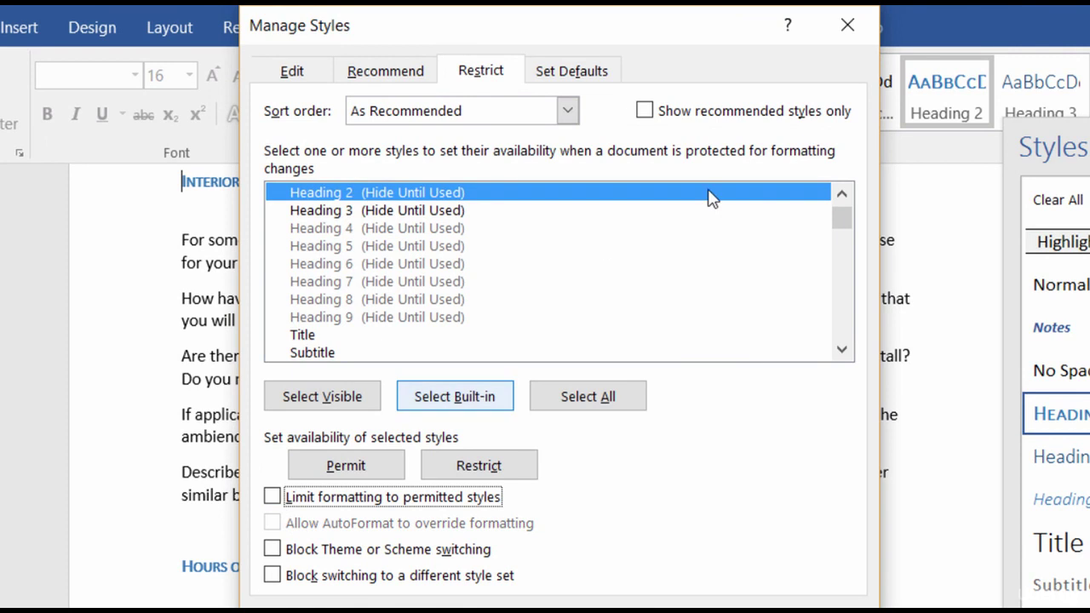
Step: Scroll the Restrict list and permit the Heading 1 style again
left_click(842, 194)
left_click(841, 194)
left_click(842, 195)
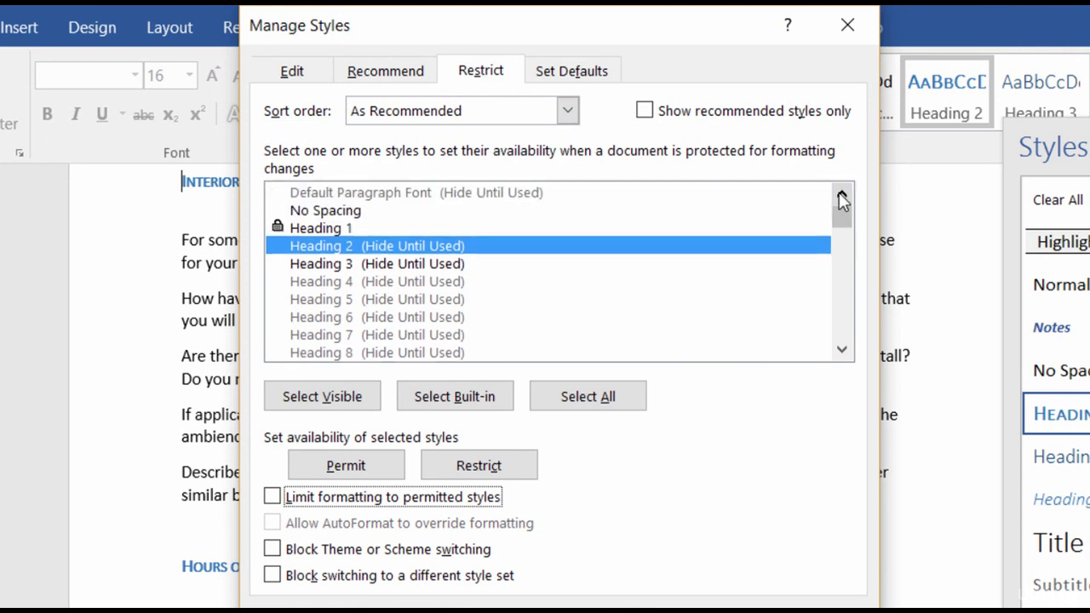
left_click(842, 194)
left_click(277, 247)
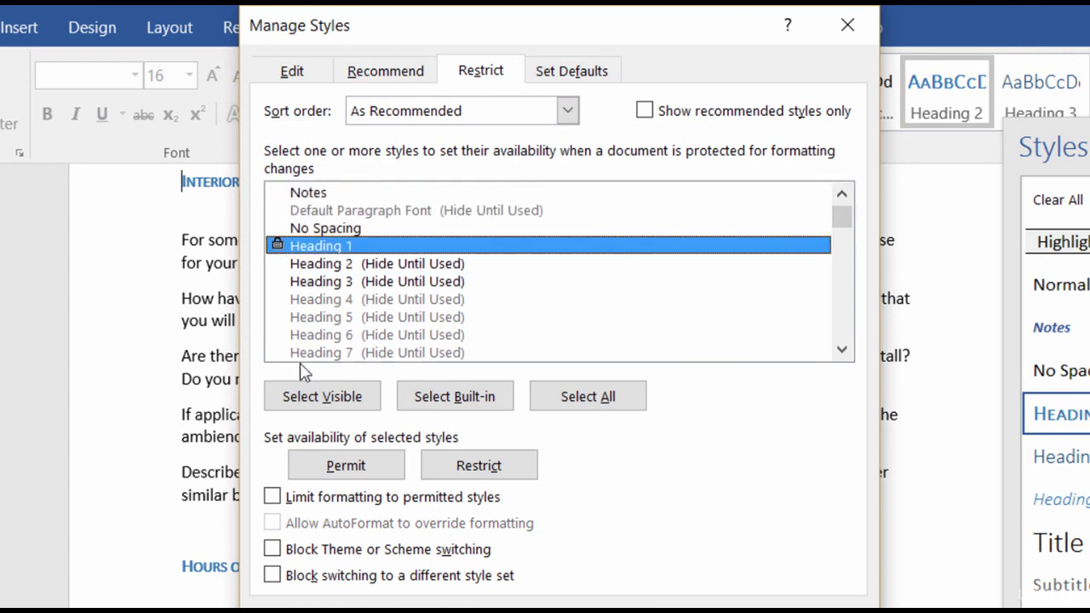
left_click(339, 470)
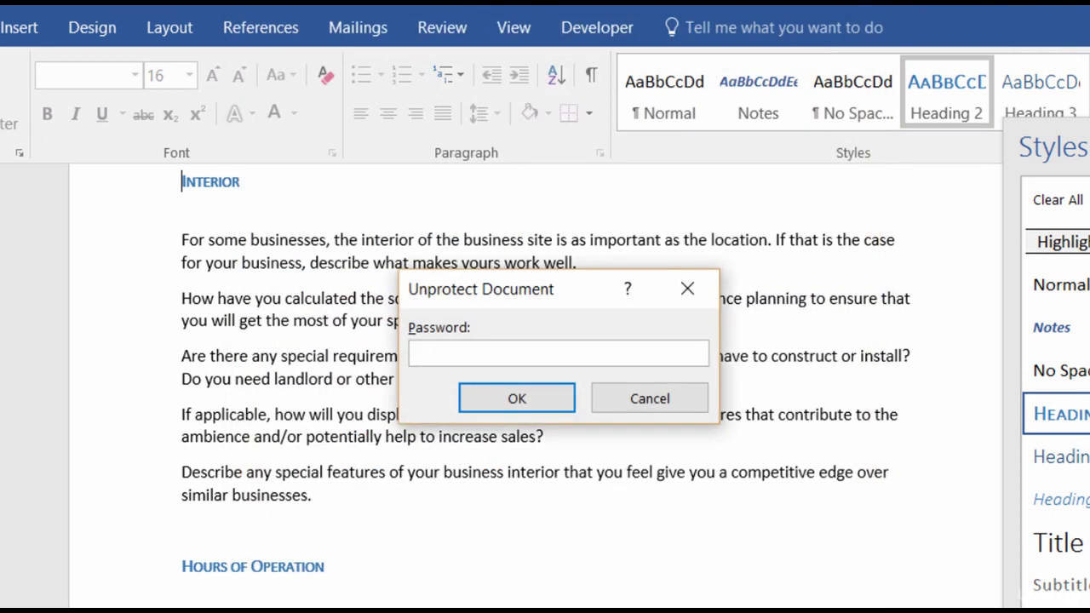
Step: Enter the document password to stop protection, then show the Design tab's theme options
type("password")
key("Return")
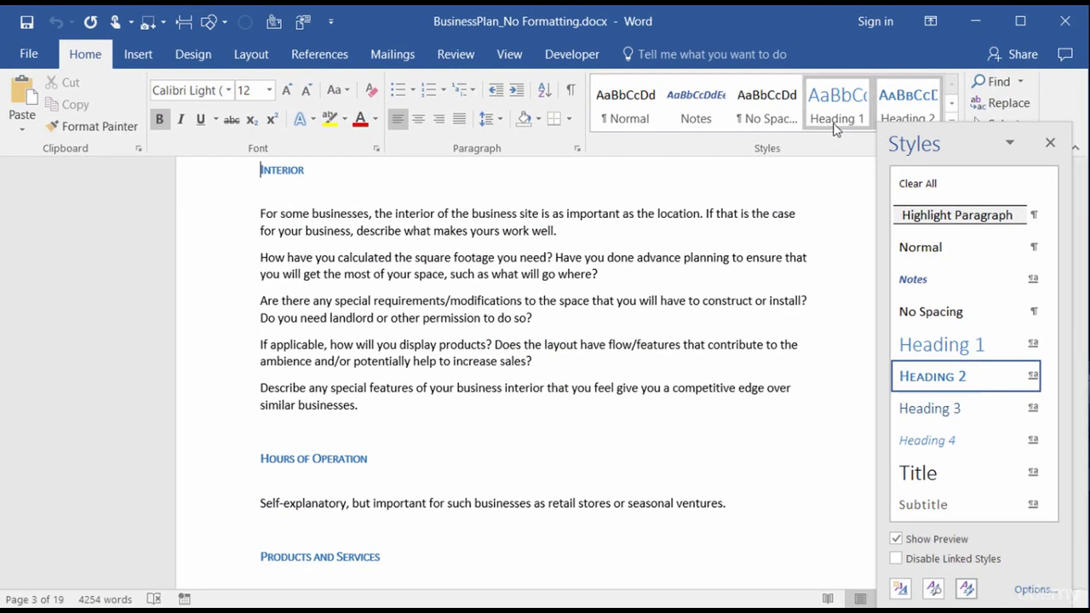
left_click(199, 60)
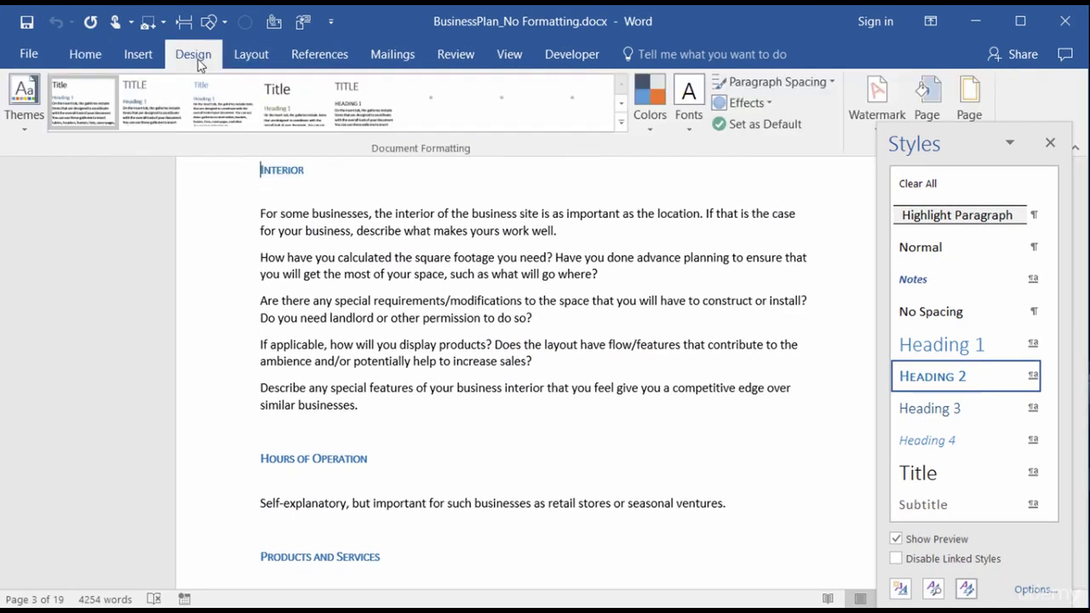